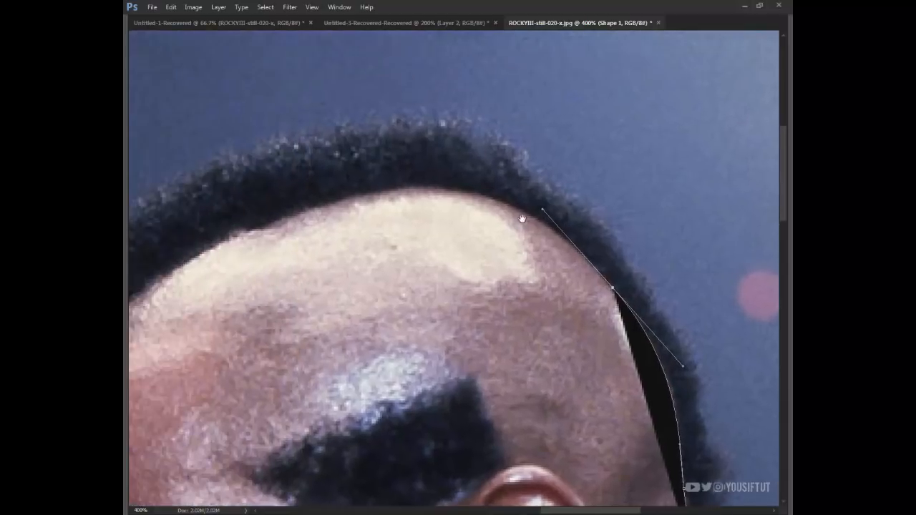
# Trace the hairline with the Pen tool over the top of the head and down to the front of the forehead.
pyautogui.moveTo(345, 200); pyautogui.dragTo(219, 232)
pyautogui.moveTo(266, 242); pyautogui.dragTo(542, 207)
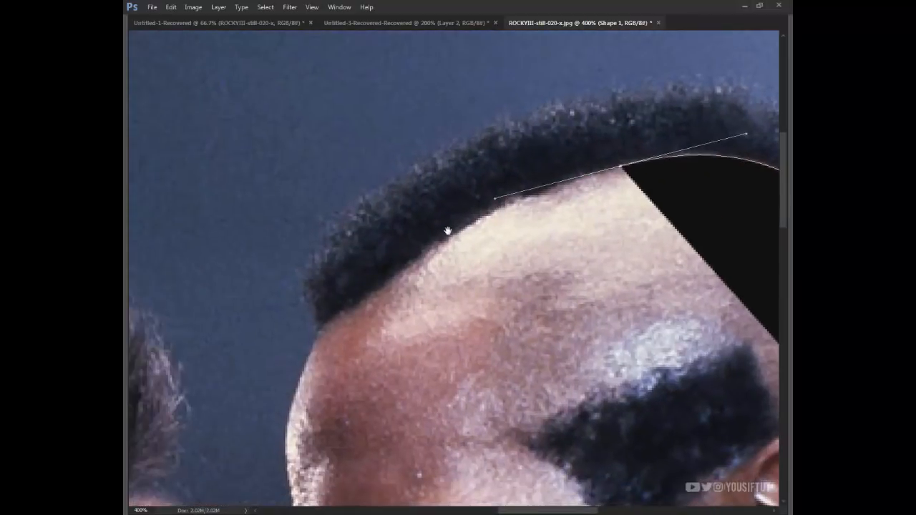
pyautogui.moveTo(327, 327); pyautogui.dragTo(293, 358)
pyautogui.hotkey('ctrl', 'z')
pyautogui.moveTo(413, 266); pyautogui.dragTo(377, 292)
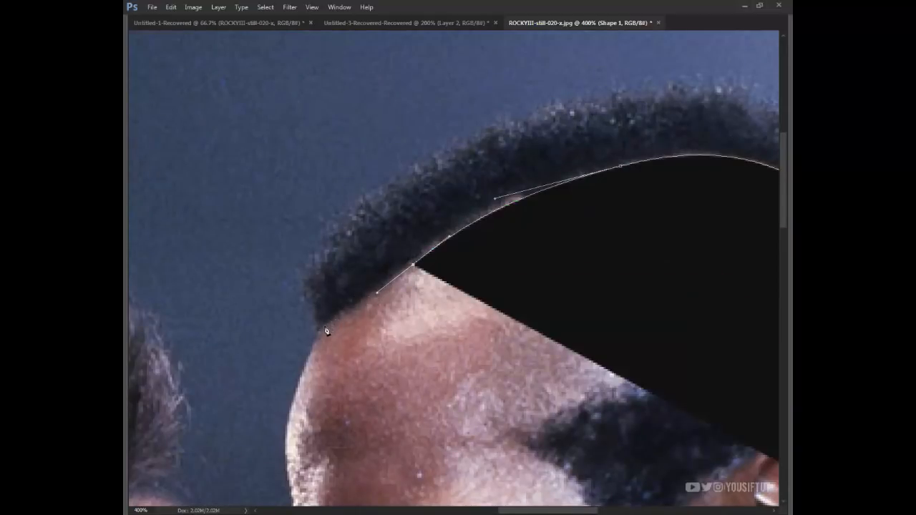
pyautogui.moveTo(314, 334); pyautogui.dragTo(327, 333)
# Lower the Shape 1 layer's opacity to 38% so the photo shows through the fill.
pyautogui.press('Tab')
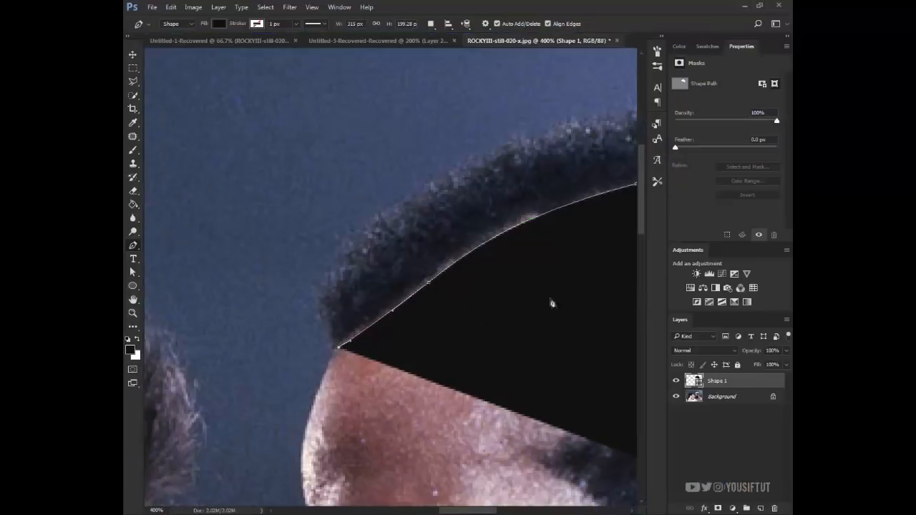
pyautogui.moveTo(761, 354); pyautogui.dragTo(730, 356)
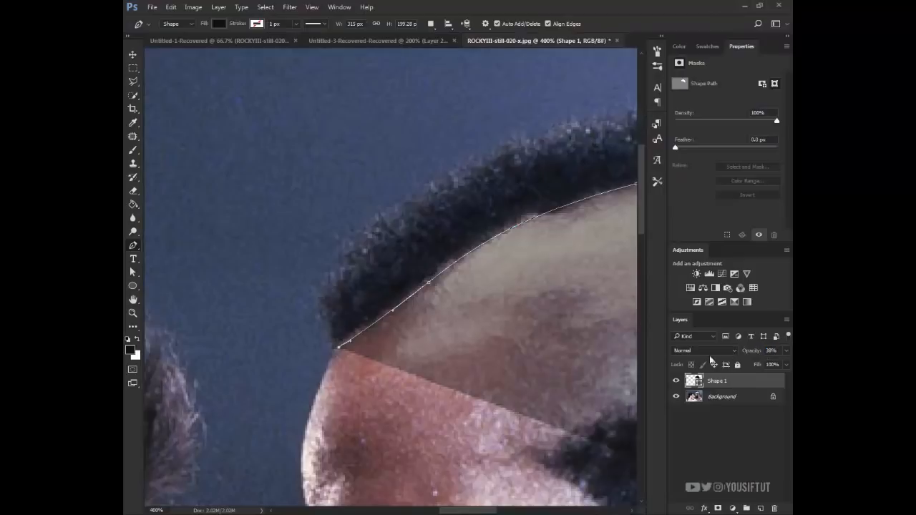
pyautogui.press('Tab')
# Continue the path along the forehead's profile from the hairline down to the brow ridge.
pyautogui.moveTo(353, 351); pyautogui.dragTo(355, 228)
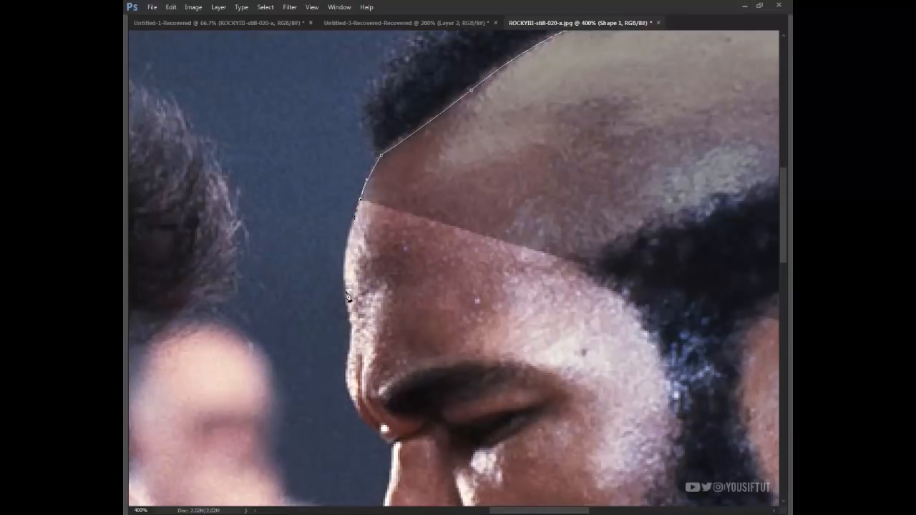
pyautogui.moveTo(348, 294); pyautogui.dragTo(354, 322)
pyautogui.moveTo(351, 355); pyautogui.dragTo(350, 374)
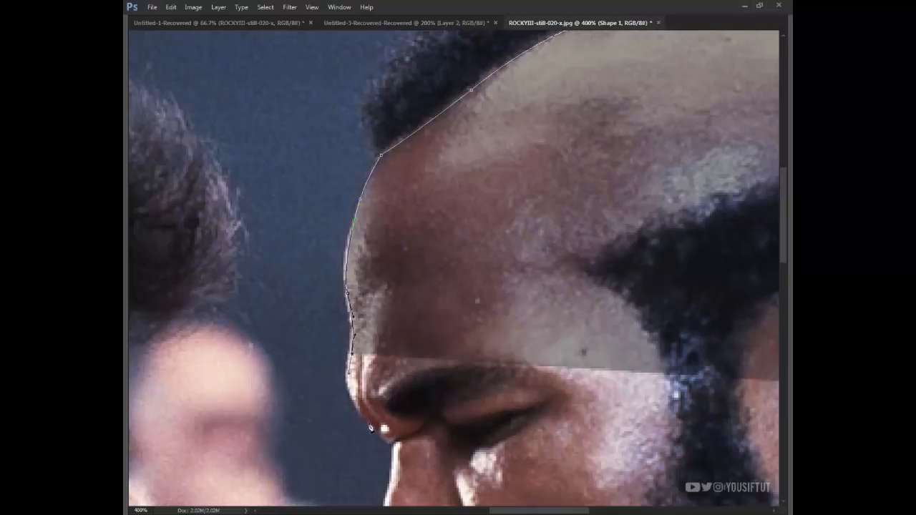
pyautogui.moveTo(375, 433); pyautogui.dragTo(392, 438)
pyautogui.keyDown('alt'); pyautogui.click(372, 426); pyautogui.keyUp('alt')
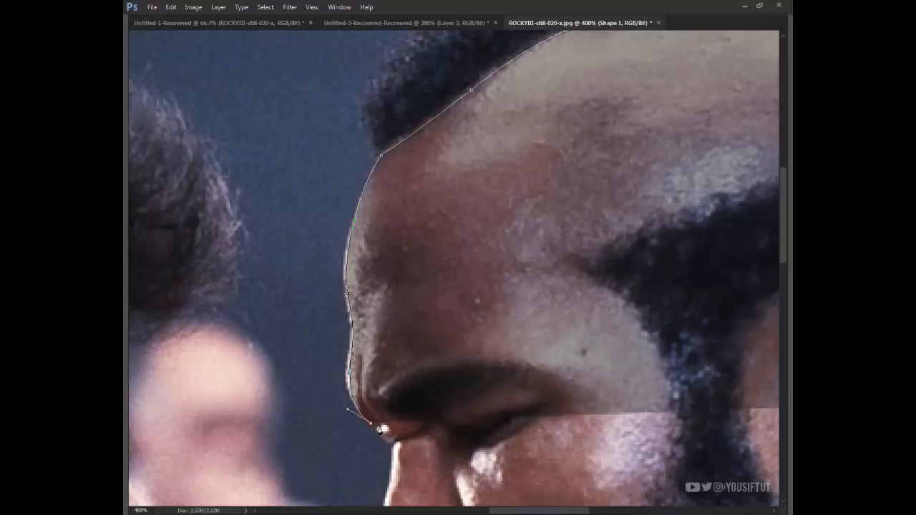
# Trace the thin frown wrinkles between the brow ridge and the inner end of the eyebrow.
pyautogui.click(374, 423)
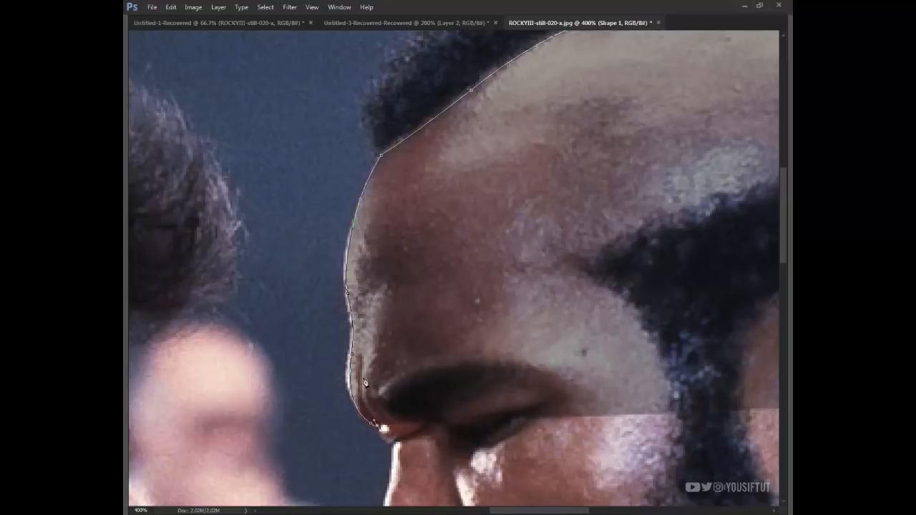
pyautogui.click(384, 428)
pyautogui.moveTo(369, 393); pyautogui.dragTo(371, 384)
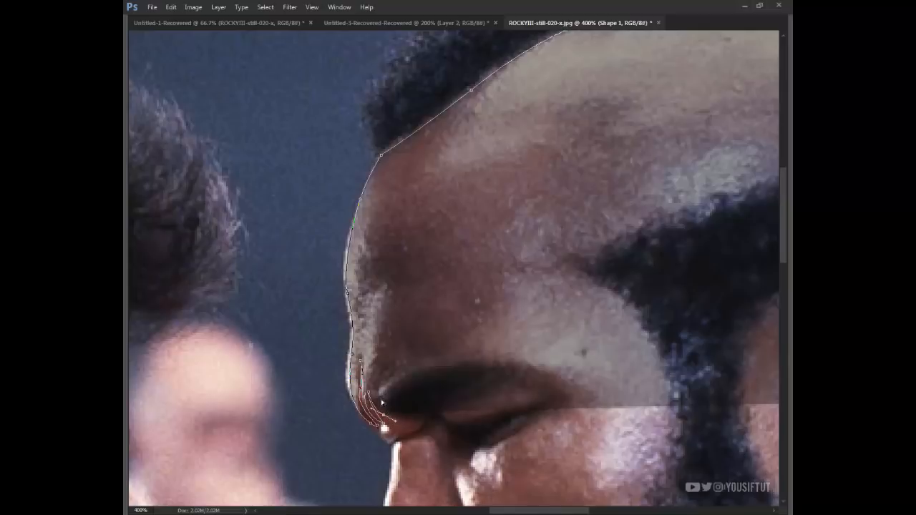
pyautogui.moveTo(388, 390); pyautogui.dragTo(398, 384)
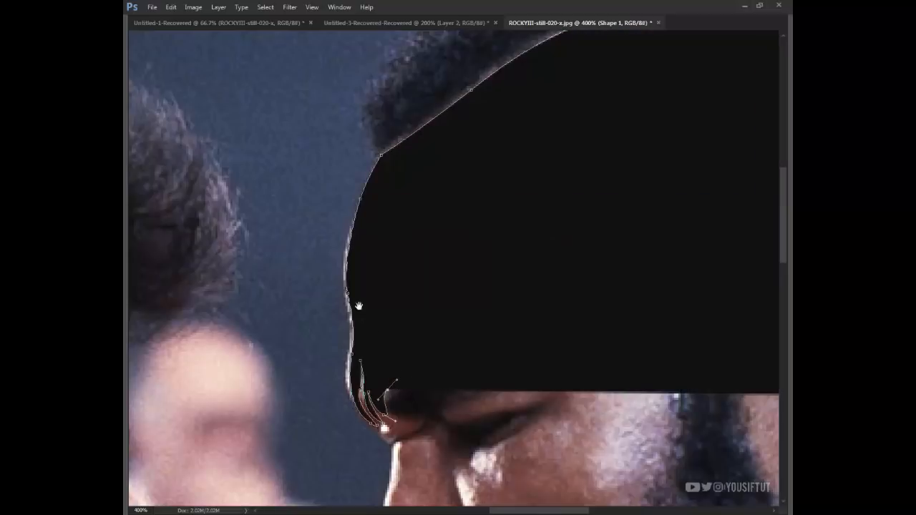
# Set the shape layer's opacity to 0% and trace the eyebrow's upper edge to its outer end.
pyautogui.press('0')
pyautogui.press('0')
pyautogui.moveTo(414, 335); pyautogui.dragTo(380, 302)
pyautogui.moveTo(408, 333); pyautogui.dragTo(433, 330)
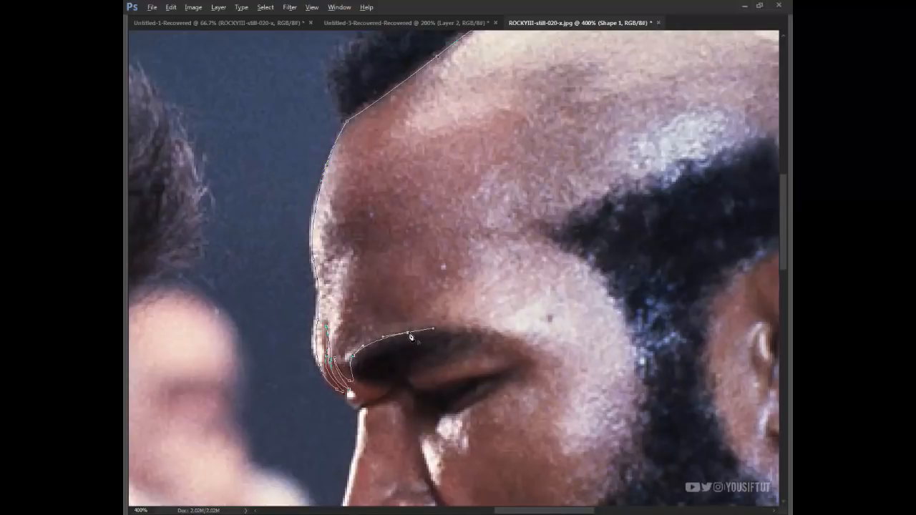
pyautogui.keyDown('alt'); pyautogui.click(408, 333); pyautogui.keyUp('alt')
pyautogui.moveTo(469, 333); pyautogui.dragTo(542, 357)
pyautogui.hotkey('ctrl', 'z')
pyautogui.hotkey('ctrl', 'z')
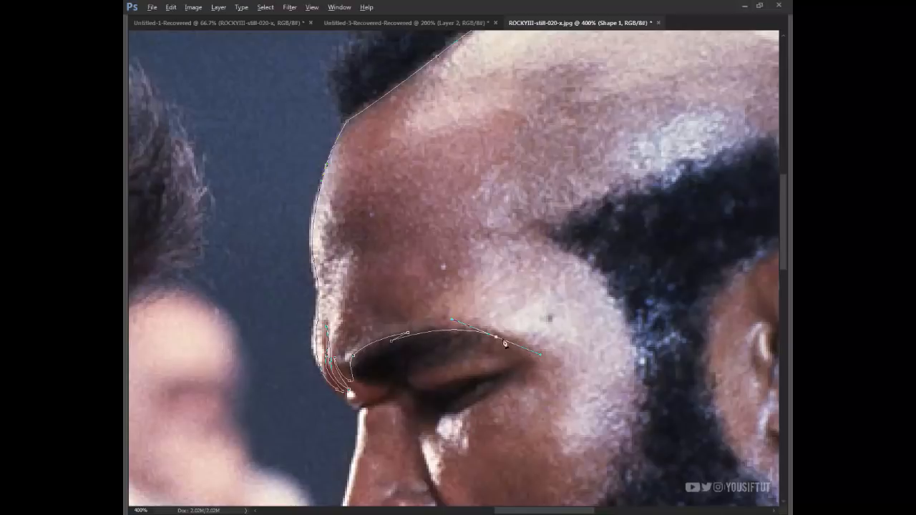
pyautogui.keyDown('alt'); pyautogui.click(497, 338); pyautogui.keyUp('alt')
pyautogui.click(510, 346)
pyautogui.hotkey('ctrl', 'z')
# Trace back along the eyebrow's lower edge and follow the upper eyelid to the outer corner of the eye.
pyautogui.click(448, 360)
pyautogui.moveTo(416, 373); pyautogui.dragTo(393, 377)
pyautogui.moveTo(431, 391); pyautogui.dragTo(509, 376)
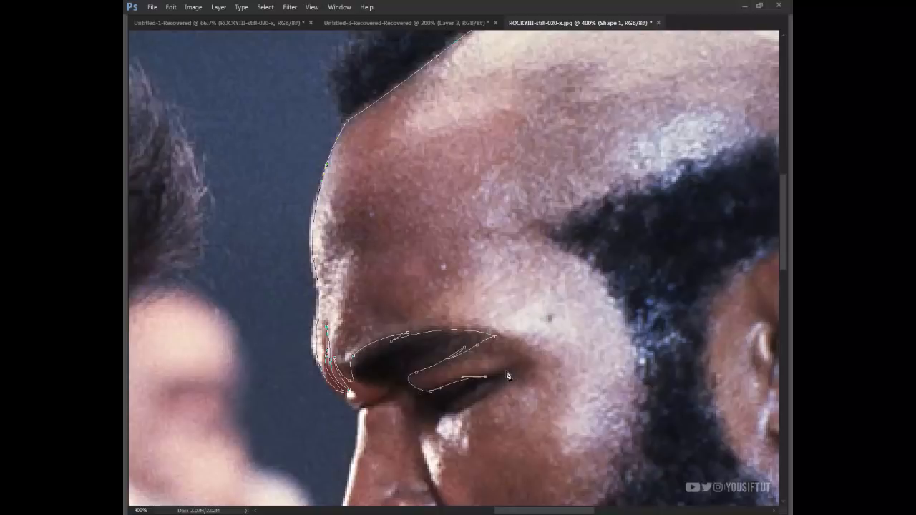
pyautogui.keyDown('alt'); pyautogui.click(487, 378); pyautogui.keyUp('alt')
pyautogui.click(508, 370)
# Trace the eye's lower edge and the narrow highlight inside it from the outer corner inwards.
pyautogui.keyDown('alt'); pyautogui.click(508, 372); pyautogui.keyUp('alt')
pyautogui.moveTo(477, 402); pyautogui.dragTo(459, 415)
pyautogui.click(444, 417)
pyautogui.moveTo(488, 383); pyautogui.dragTo(476, 388)
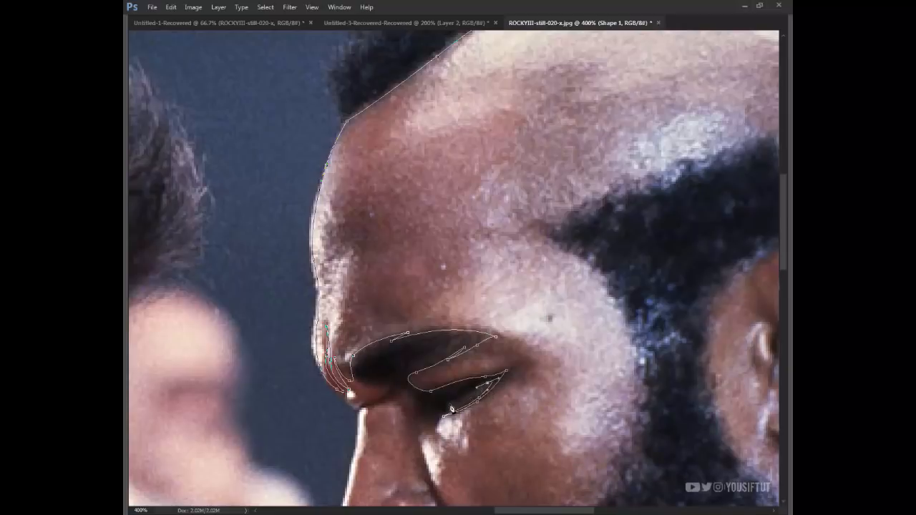
# Trace the shadow below the inner corner of the eye and carry the path towards the nose bridge.
pyautogui.click(445, 415)
pyautogui.click(428, 421)
pyautogui.hotkey('ctrl', 'z')
pyautogui.moveTo(436, 431); pyautogui.dragTo(441, 435)
pyautogui.moveTo(416, 405); pyautogui.dragTo(395, 398)
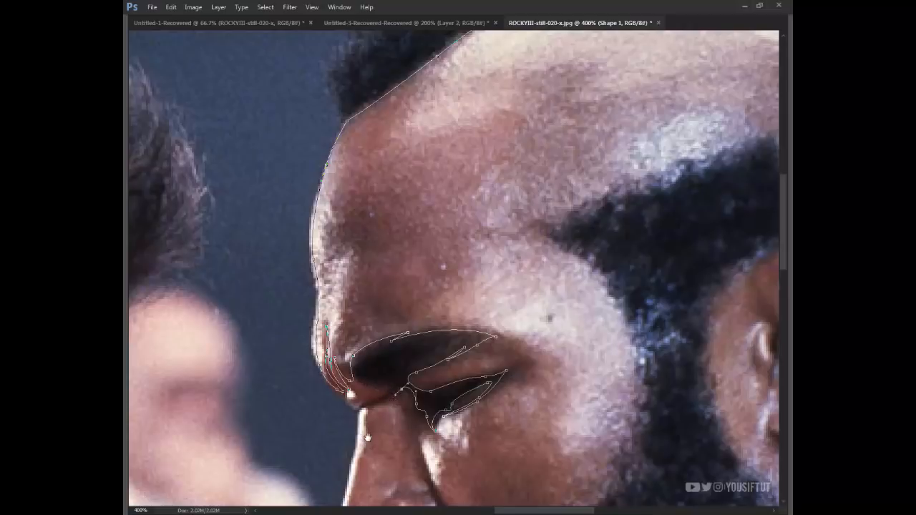
# Trace the nose profile from the bridge down around the tip to its underside.
pyautogui.moveTo(369, 446); pyautogui.dragTo(390, 385)
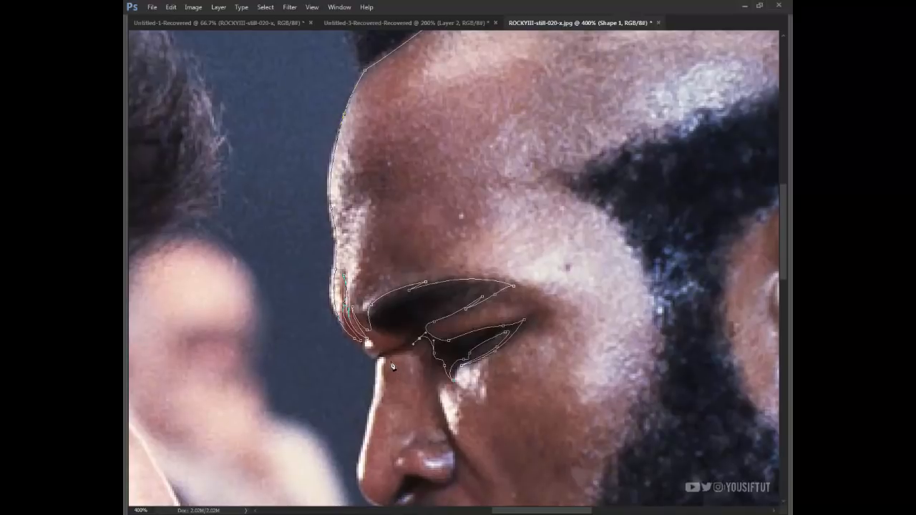
pyautogui.click(381, 359)
pyautogui.moveTo(370, 443); pyautogui.dragTo(363, 299)
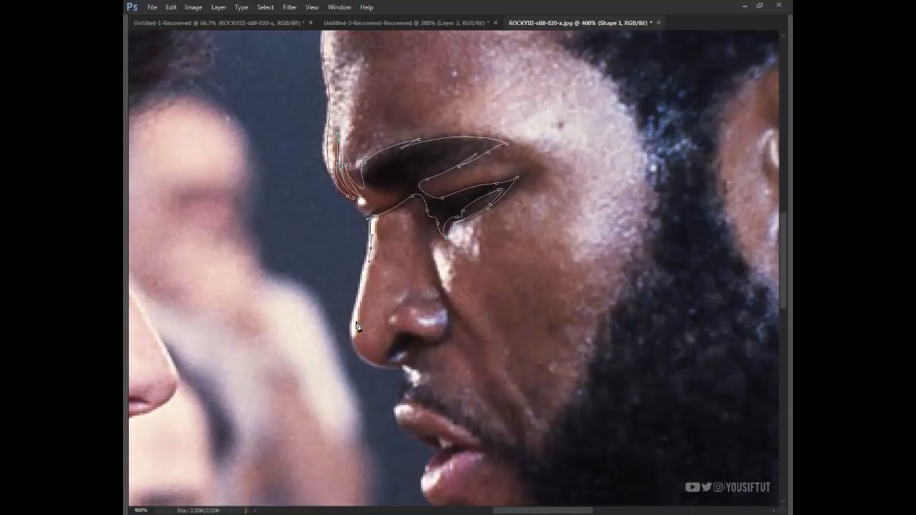
pyautogui.moveTo(354, 330); pyautogui.dragTo(354, 348)
pyautogui.moveTo(379, 361); pyautogui.dragTo(388, 362)
# Trace the nostril's edge and the curve around the outside and top of the nose wing.
pyautogui.click(400, 335)
pyautogui.moveTo(446, 333); pyautogui.dragTo(439, 304)
pyautogui.moveTo(416, 308); pyautogui.dragTo(415, 306)
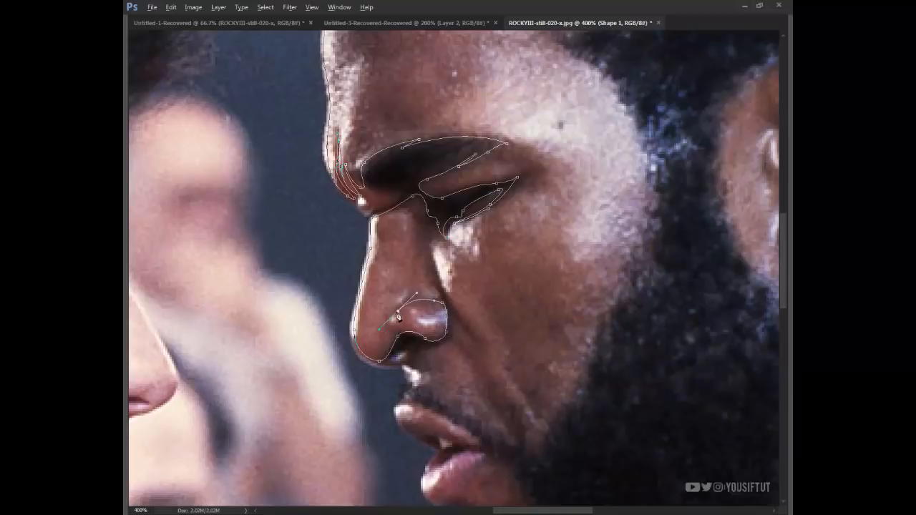
pyautogui.keyDown('alt'); pyautogui.click(399, 315); pyautogui.keyUp('alt')
# Trace the crease beside the nose up towards the eye and down onto the cheek.
pyautogui.moveTo(442, 304); pyautogui.dragTo(433, 278)
pyautogui.keyDown('alt'); pyautogui.click(440, 300); pyautogui.keyUp('alt')
pyautogui.click(430, 249)
pyautogui.moveTo(471, 331); pyautogui.dragTo(506, 375)
pyautogui.click(451, 309)
# Trace beneath the nostril and along the moustache's upper edge to where it meets the beard.
pyautogui.moveTo(436, 348); pyautogui.dragTo(413, 350)
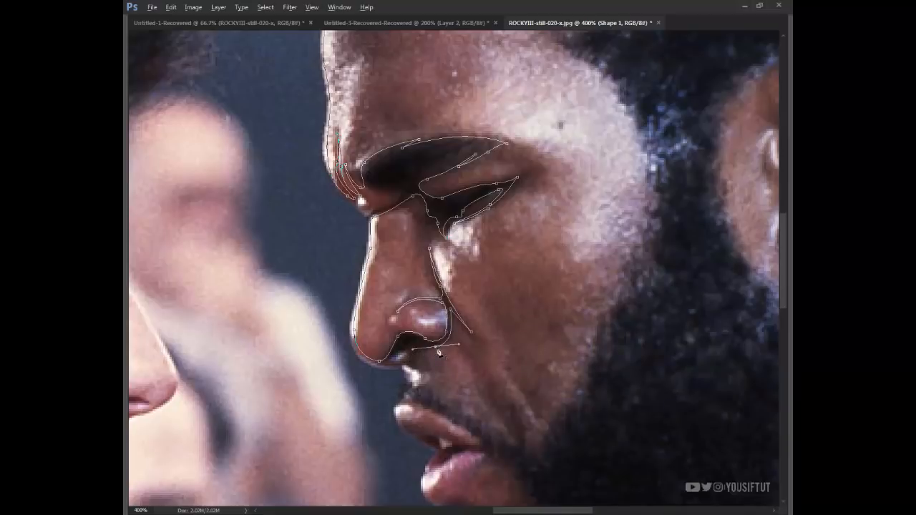
pyautogui.moveTo(417, 345); pyautogui.dragTo(406, 349)
pyautogui.moveTo(433, 393); pyautogui.dragTo(365, 275)
pyautogui.moveTo(442, 324); pyautogui.dragTo(466, 327)
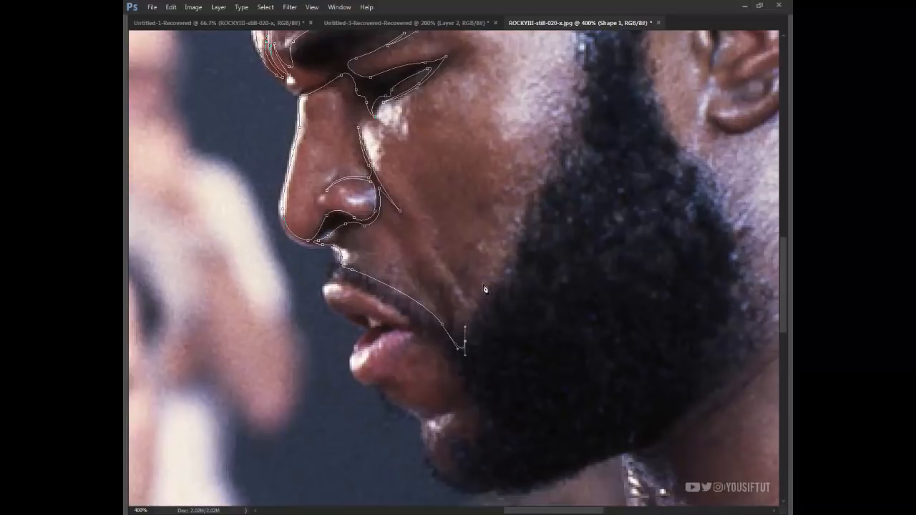
# Outline the small leaf-shaped patch at the cheek where the moustache joins the beard.
pyautogui.moveTo(499, 292)
pyautogui.mouseDown()
pyautogui.moveTo(524, 294)
pyautogui.moveTo(517, 271)
pyautogui.moveTo(516, 288)
pyautogui.mouseUp()
pyautogui.keyDown('alt'); pyautogui.click(501, 293); pyautogui.keyUp('alt')
pyautogui.moveTo(471, 335); pyautogui.dragTo(465, 368)
pyautogui.keyDown('alt'); pyautogui.click(471, 338); pyautogui.keyUp('alt')
# Trace the beard's front edge up the cheek and sideburn to the pointed hair tip at the temple.
pyautogui.moveTo(542, 187); pyautogui.dragTo(576, 166)
pyautogui.moveTo(580, 134); pyautogui.dragTo(487, 338)
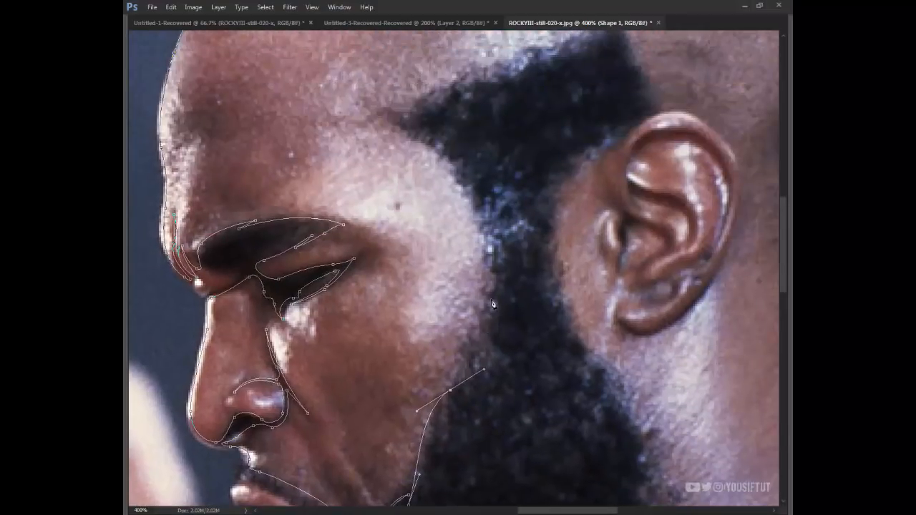
pyautogui.moveTo(493, 294); pyautogui.dragTo(492, 247)
pyautogui.moveTo(388, 118); pyautogui.dragTo(303, 122)
pyautogui.hotkey('ctrl', 'z')
pyautogui.moveTo(388, 124); pyautogui.dragTo(314, 121)
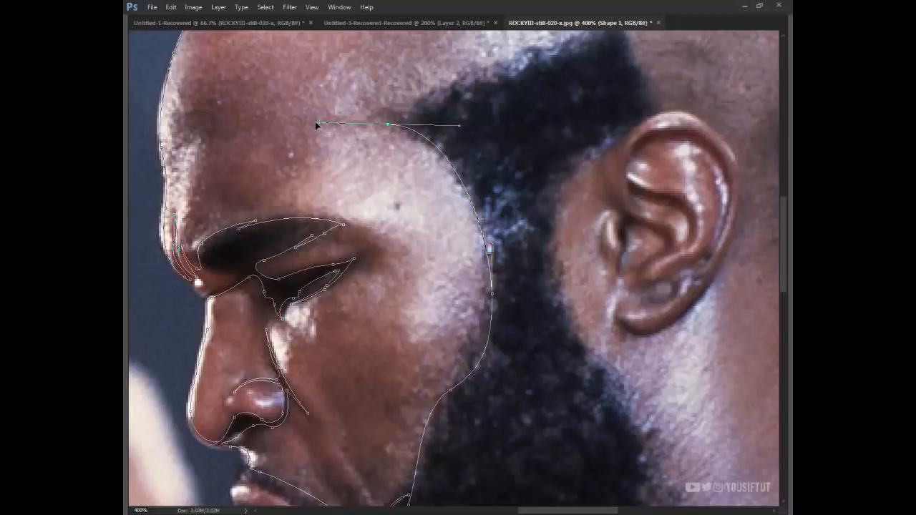
pyautogui.keyDown('alt'); pyautogui.click(387, 124); pyautogui.keyUp('alt')
# Trace the upper edge of the temple hair and down its back edge to the top of the ear.
pyautogui.moveTo(389, 127); pyautogui.dragTo(438, 293)
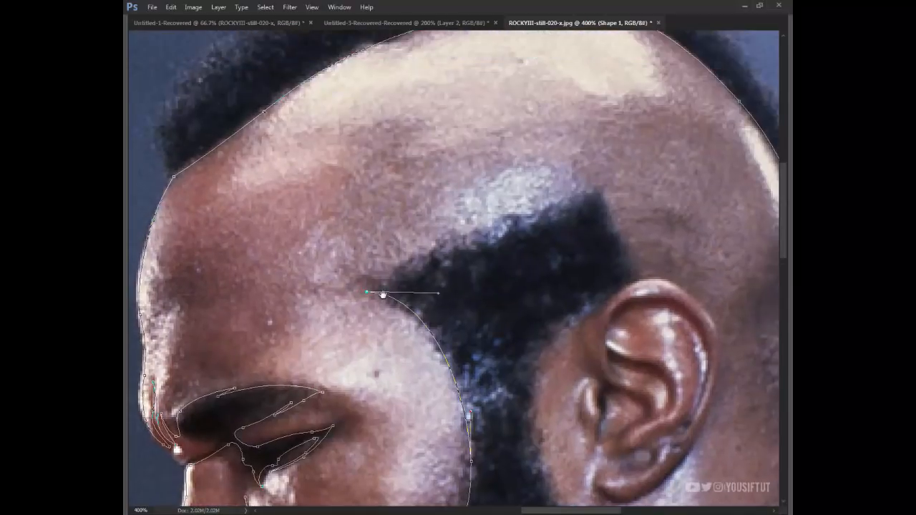
pyautogui.moveTo(599, 194); pyautogui.dragTo(657, 188)
pyautogui.keyDown('alt'); pyautogui.click(599, 196); pyautogui.keyUp('alt')
pyautogui.click(629, 283)
# Trace the sideburn's back edge down in front of the ear.
pyautogui.moveTo(530, 357); pyautogui.dragTo(529, 398)
pyautogui.moveTo(529, 399); pyautogui.dragTo(484, 194)
pyautogui.moveTo(501, 289); pyautogui.dragTo(525, 326)
pyautogui.moveTo(500, 287); pyautogui.dragTo(493, 259)
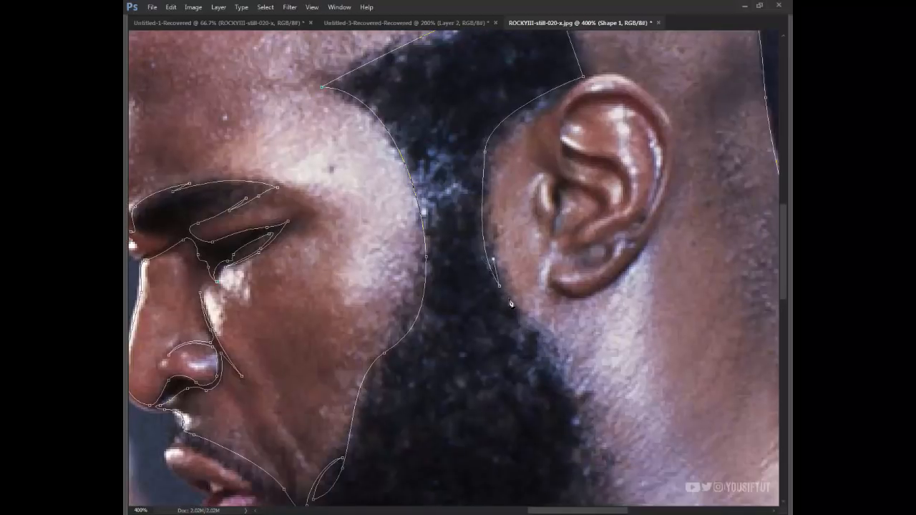
# Trace the beard's back edge below the ear, including a thin sliver curving into the beard.
pyautogui.moveTo(527, 313); pyautogui.dragTo(500, 216)
pyautogui.moveTo(519, 292); pyautogui.dragTo(525, 337)
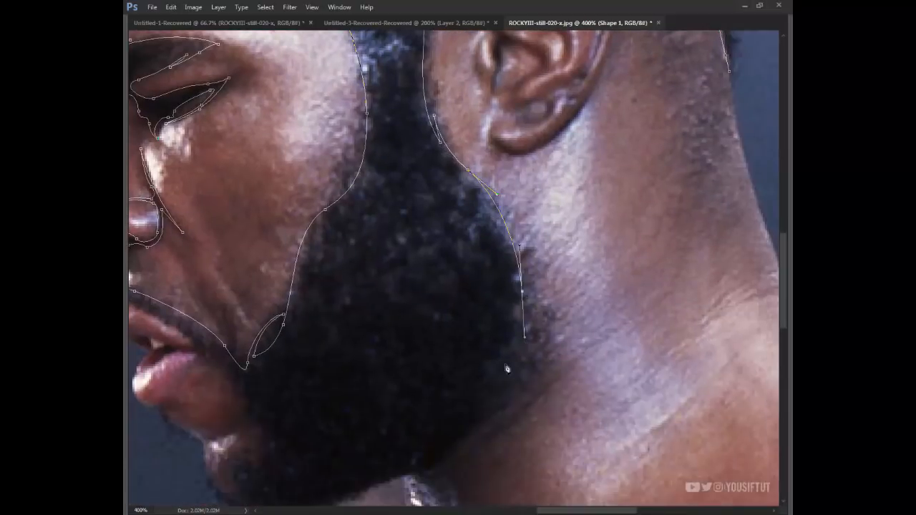
pyautogui.click(477, 396)
pyautogui.hotkey('ctrl', 'z')
pyautogui.click(482, 400)
pyautogui.moveTo(526, 286); pyautogui.dragTo(520, 235)
# Trace the beard's lower back curve under the jaw to the top of the neck highlight.
pyautogui.moveTo(457, 453); pyautogui.dragTo(359, 507)
pyautogui.press('space')
pyautogui.moveTo(436, 383); pyautogui.dragTo(277, 390)
pyautogui.hotkey('ctrl', 'z')
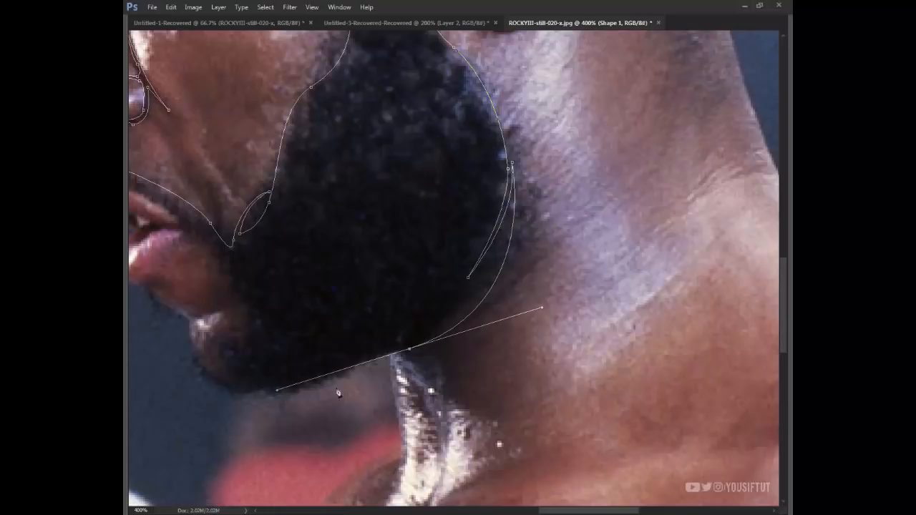
pyautogui.keyDown('alt'); pyautogui.click(412, 350); pyautogui.keyUp('alt')
# Trace the front edge of the neck down to the collarbone and start the path back upwards.
pyautogui.moveTo(395, 374); pyautogui.dragTo(397, 396)
pyautogui.moveTo(406, 453); pyautogui.dragTo(390, 286)
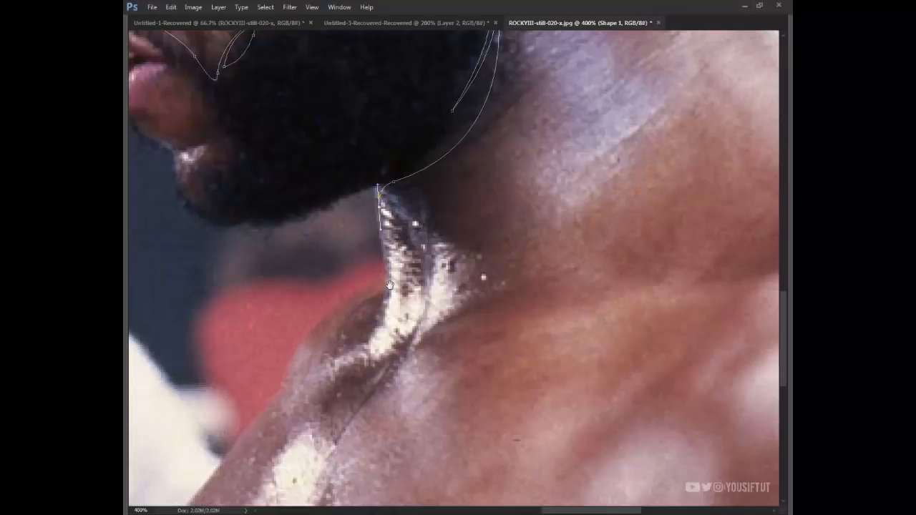
pyautogui.moveTo(385, 319); pyautogui.dragTo(373, 342)
pyautogui.click(373, 337)
pyautogui.moveTo(385, 265); pyautogui.dragTo(375, 223)
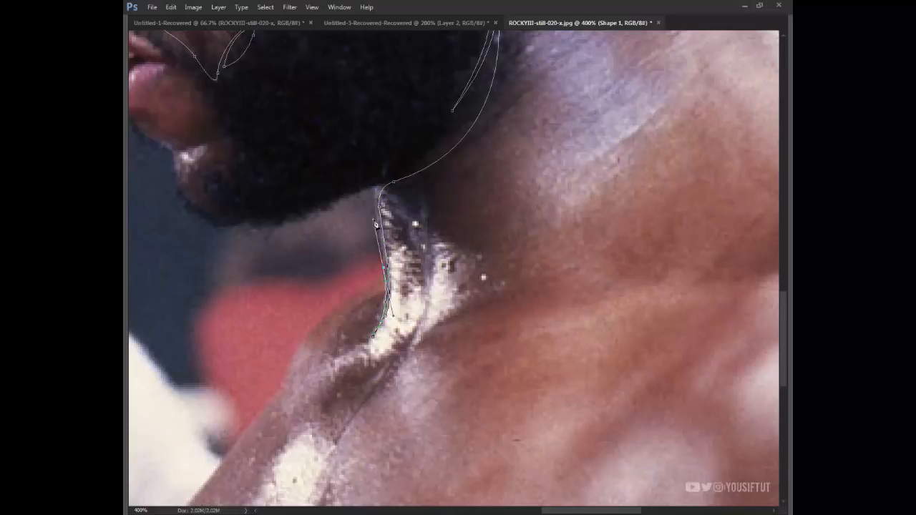
# Change the Shape 1 fill colour to bright yellow.
pyautogui.moveTo(376, 225); pyautogui.dragTo(414, 340)
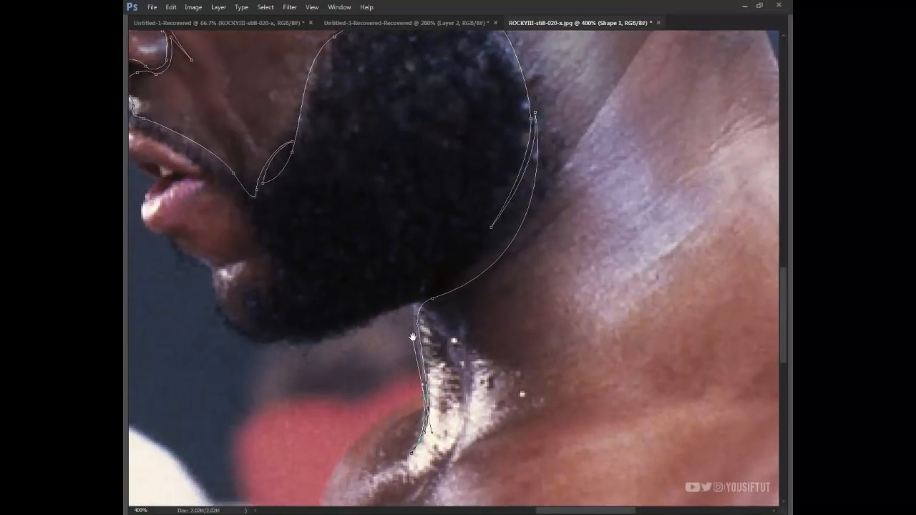
pyautogui.press('Tab')
pyautogui.doubleClick(695, 380)
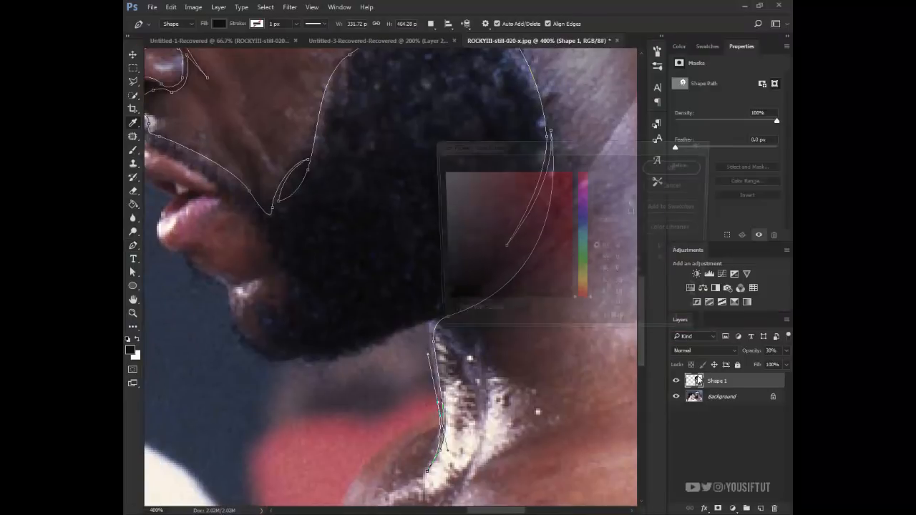
pyautogui.click(587, 281)
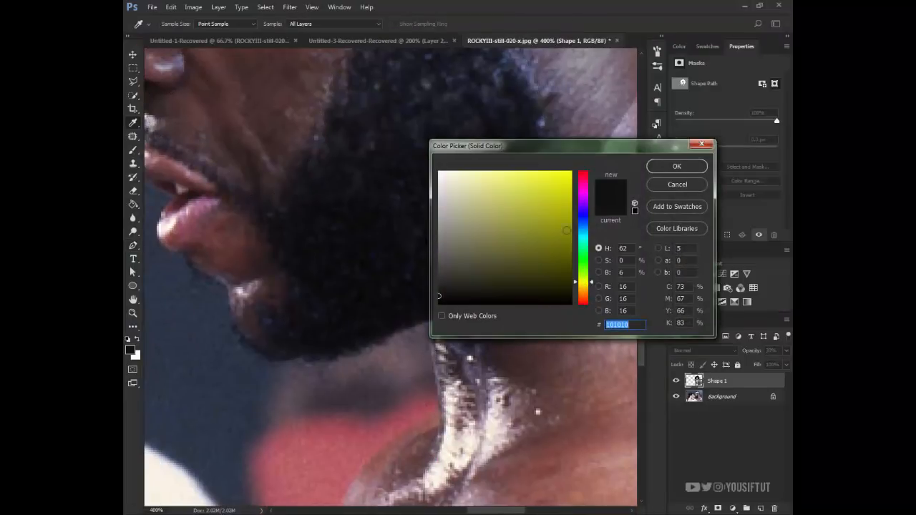
pyautogui.click(548, 179)
pyautogui.press('Return')
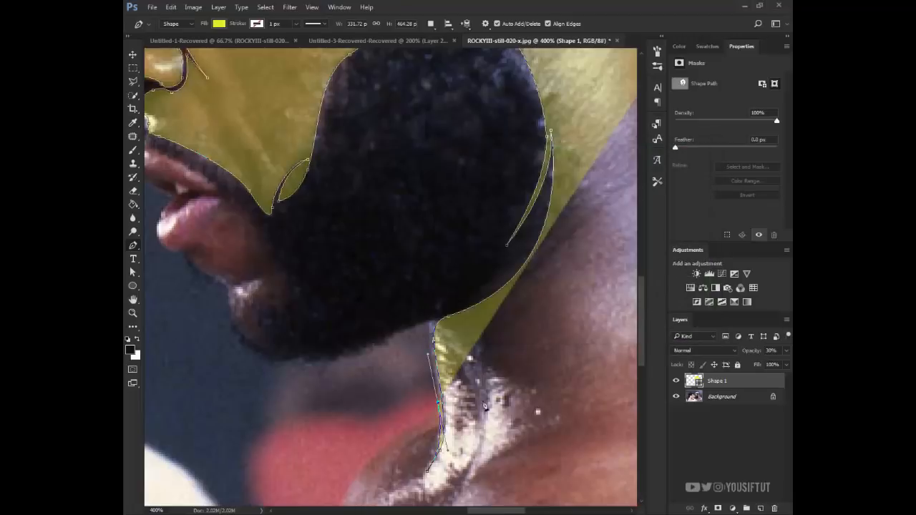
# Finish the thin neck sliver up to the beard and trace the beard's underside forward to the front of the chin.
pyautogui.click(426, 332)
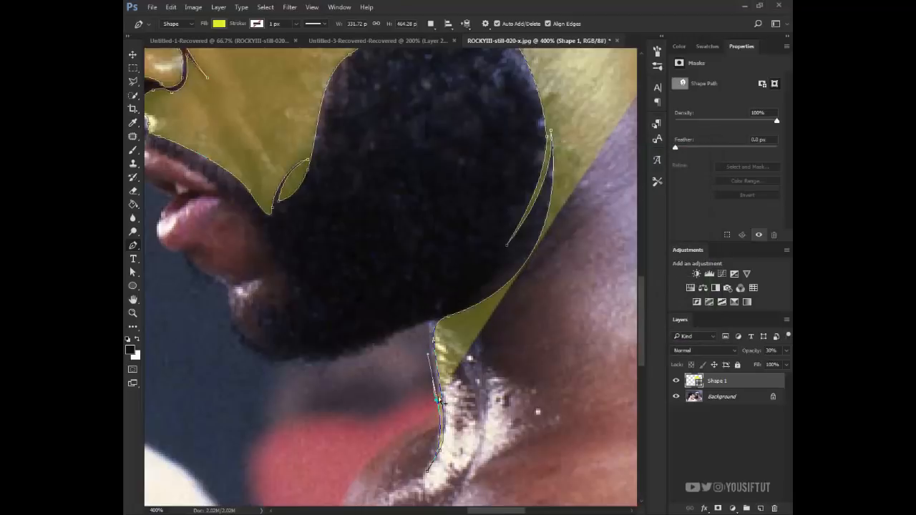
pyautogui.hotkey('ctrl', 'z')
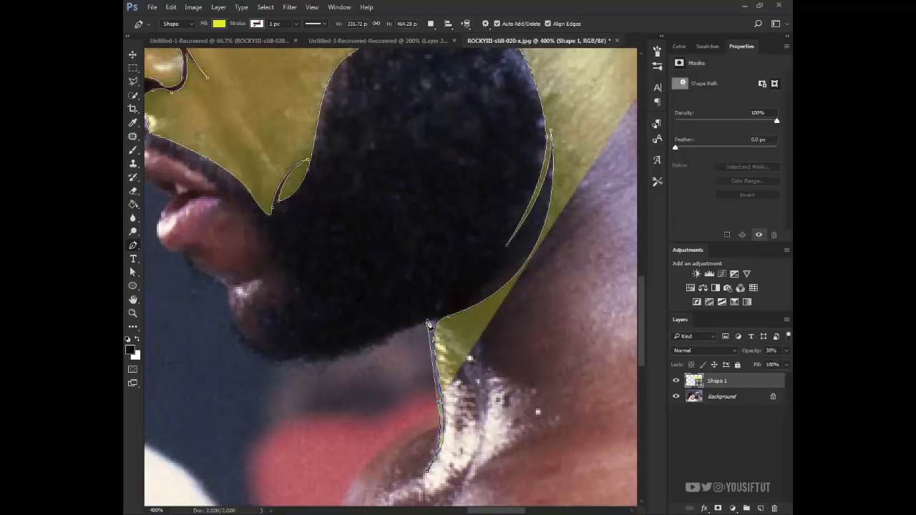
pyautogui.click(426, 325)
pyautogui.moveTo(315, 360); pyautogui.dragTo(282, 363)
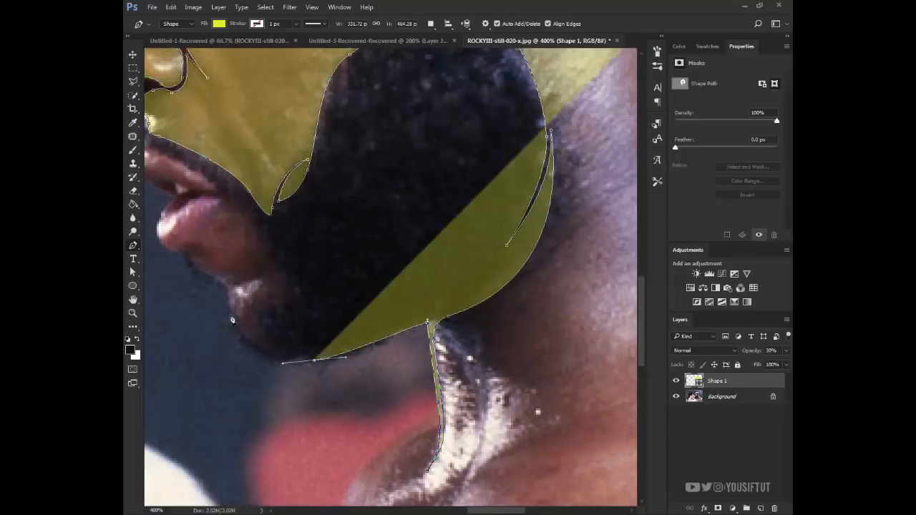
pyautogui.moveTo(230, 317); pyautogui.dragTo(219, 285)
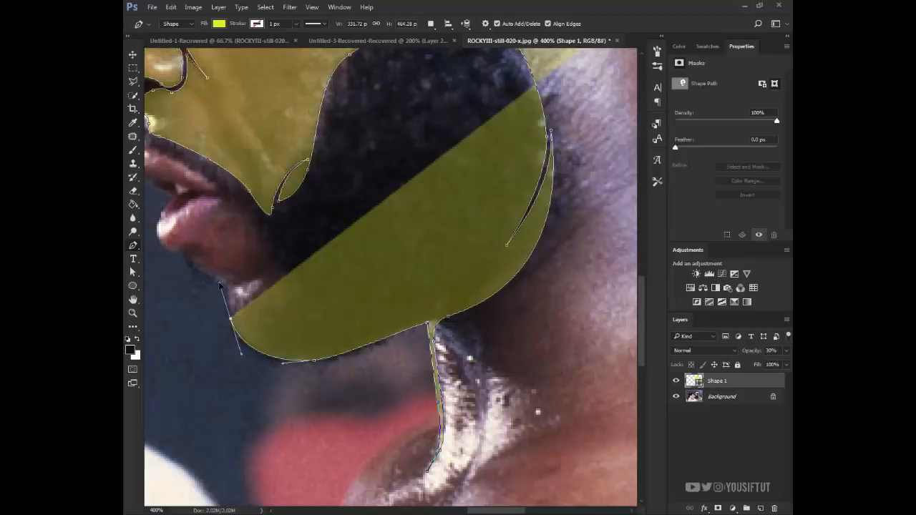
# Lower the Shape 1 layer's opacity to 2% and trace the notched edge where the chin meets the beard.
pyautogui.press('0')
pyautogui.press('2')
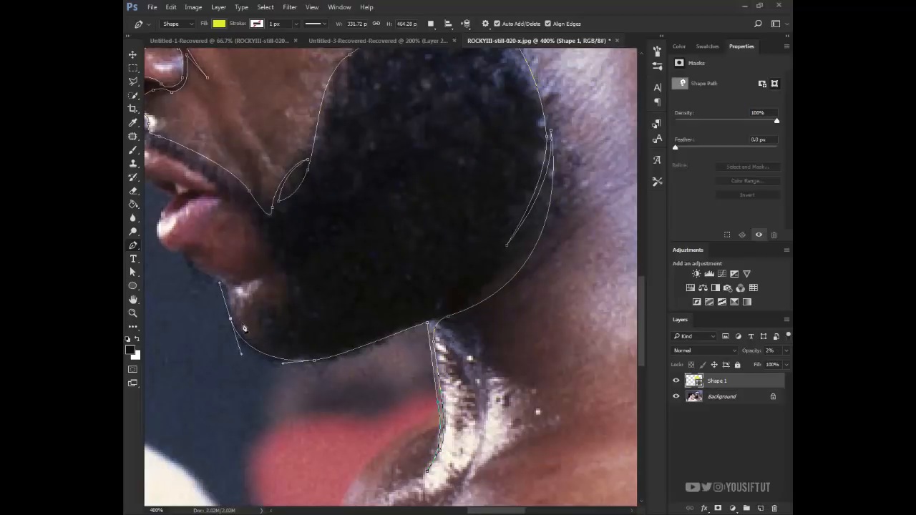
pyautogui.keyDown('alt'); pyautogui.click(230, 317); pyautogui.keyUp('alt')
pyautogui.moveTo(267, 354); pyautogui.dragTo(294, 359)
pyautogui.keyDown('alt'); pyautogui.click(268, 350); pyautogui.keyUp('alt')
pyautogui.click(259, 303)
pyautogui.moveTo(284, 304); pyautogui.dragTo(285, 279)
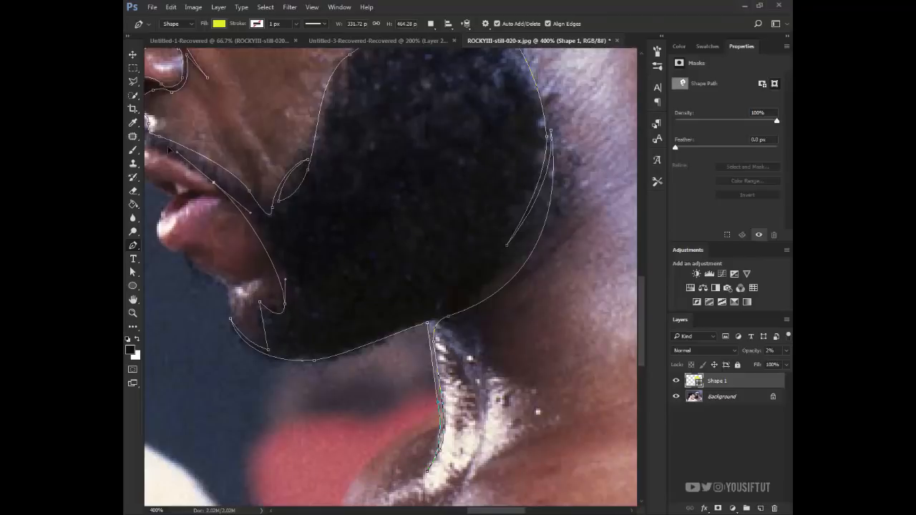
# Trace the beard's front edge up to the mouth corner and around the outer contour of the lower lip.
pyautogui.moveTo(168, 149); pyautogui.dragTo(388, 298)
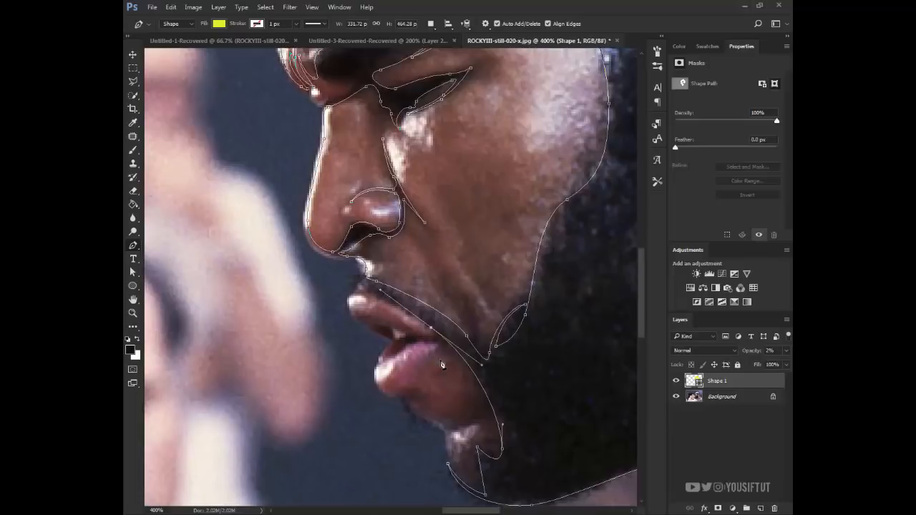
pyautogui.hotkey('ctrl', 'z')
pyautogui.moveTo(448, 349); pyautogui.dragTo(423, 350)
pyautogui.moveTo(411, 387); pyautogui.dragTo(371, 361)
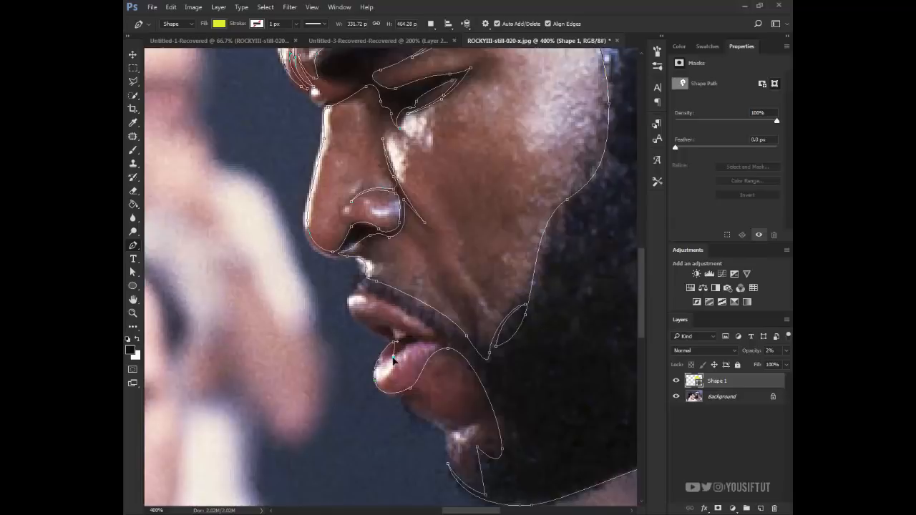
# Trace the lower lip's inner contour back to the mouth corner to form a thin lip outline.
pyautogui.moveTo(420, 348); pyautogui.dragTo(442, 350)
pyautogui.moveTo(398, 362); pyautogui.dragTo(377, 384)
pyautogui.keyDown('alt'); pyautogui.click(398, 361); pyautogui.keyUp('alt')
pyautogui.moveTo(385, 386); pyautogui.dragTo(400, 400)
pyautogui.moveTo(423, 363); pyautogui.dragTo(421, 370)
pyautogui.moveTo(456, 350); pyautogui.dragTo(472, 349)
pyautogui.hotkey('ctrl', 'z')
pyautogui.keyDown('alt'); pyautogui.click(454, 347); pyautogui.keyUp('alt')
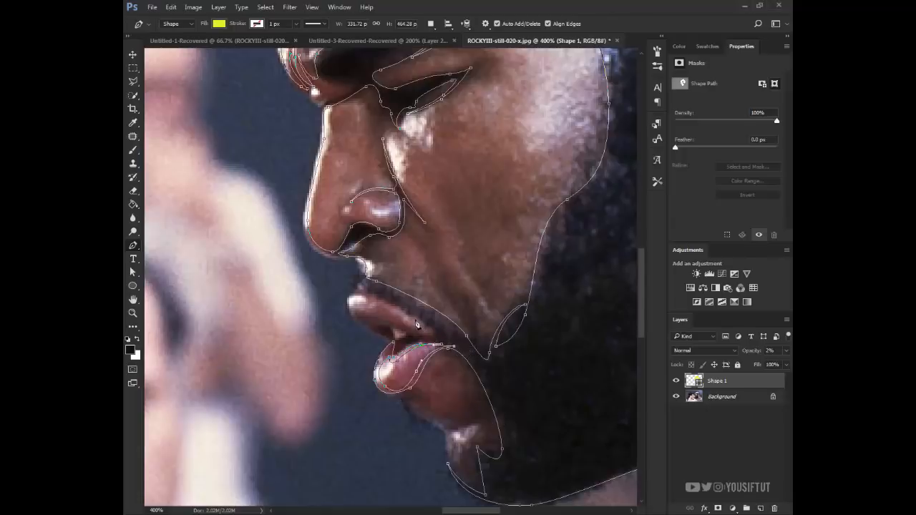
# Trace the upper lip's outline from the mouth corner to its front tip, including the mouth opening.
pyautogui.moveTo(418, 320); pyautogui.dragTo(392, 310)
pyautogui.moveTo(354, 298); pyautogui.dragTo(350, 301)
pyautogui.click(396, 336)
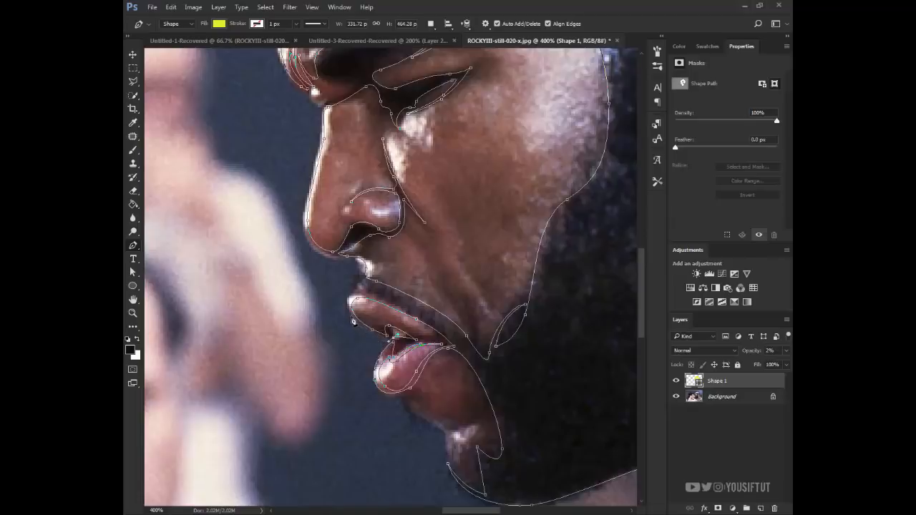
pyautogui.moveTo(351, 315); pyautogui.dragTo(347, 304)
# Trace the outer edge of the nose from its tip up the bridge to the brow.
pyautogui.moveTo(306, 227); pyautogui.dragTo(339, 361)
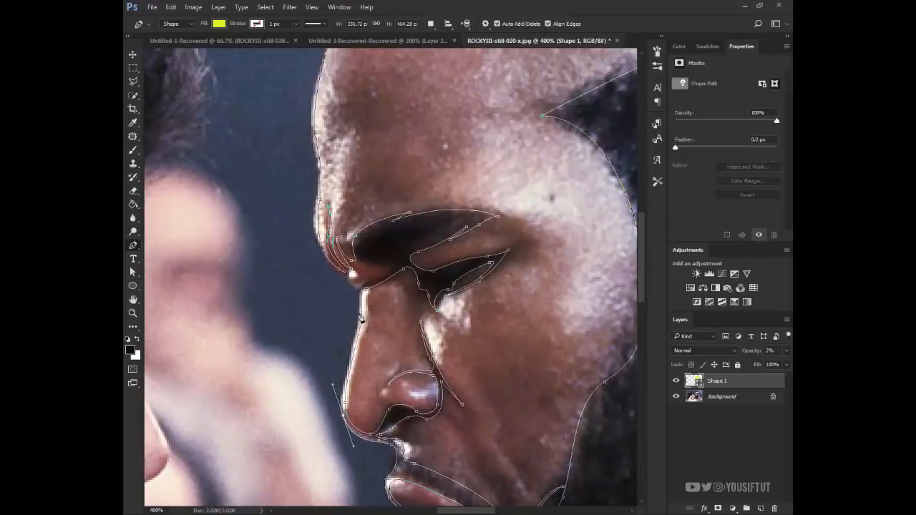
pyautogui.moveTo(361, 313); pyautogui.dragTo(346, 282)
pyautogui.hotkey('ctrl', 'z')
pyautogui.moveTo(359, 291); pyautogui.dragTo(389, 271)
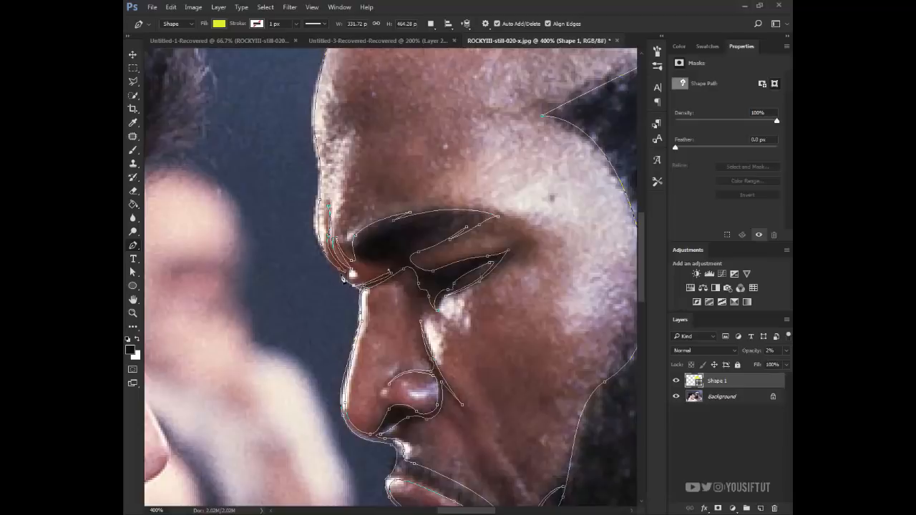
# Trace the outer edge of the forehead from the brow up to the front of the hairline.
pyautogui.moveTo(315, 229); pyautogui.dragTo(332, 342)
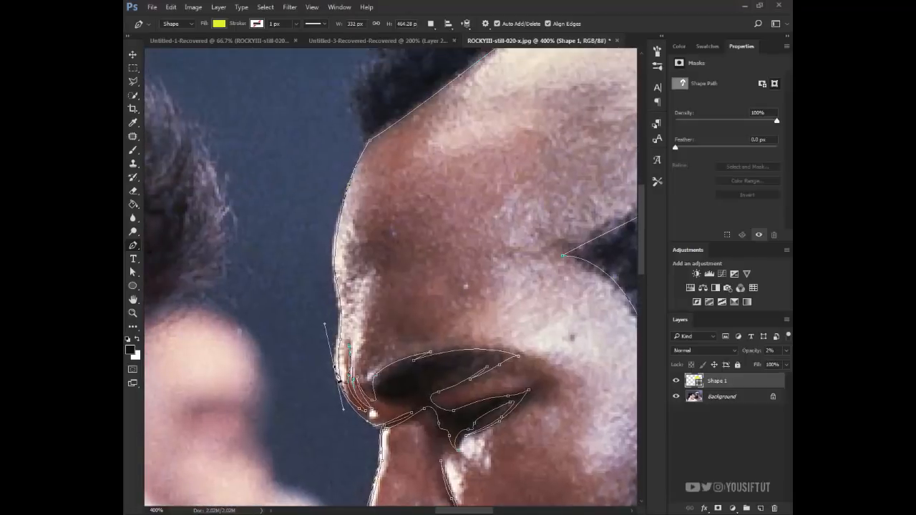
pyautogui.keyDown('alt'); pyautogui.click(335, 368); pyautogui.keyUp('alt')
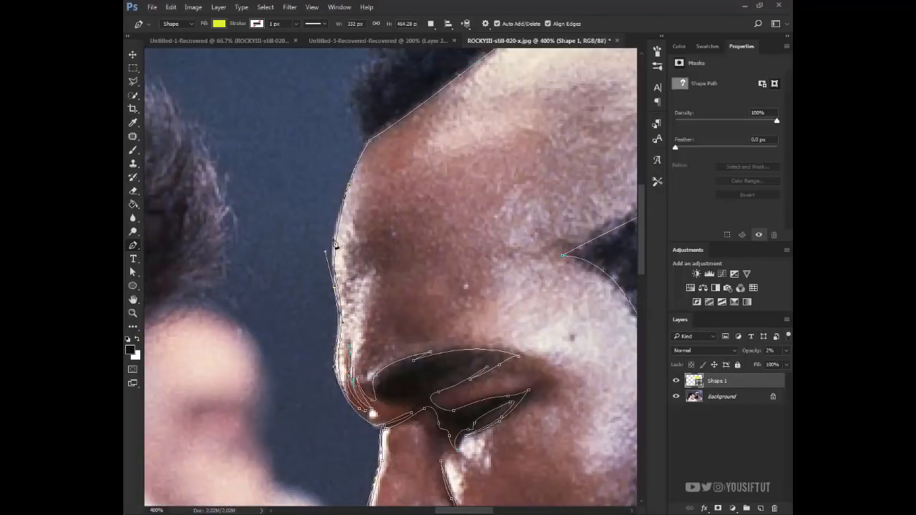
pyautogui.moveTo(368, 142); pyautogui.dragTo(394, 108)
pyautogui.moveTo(379, 167); pyautogui.dragTo(352, 348)
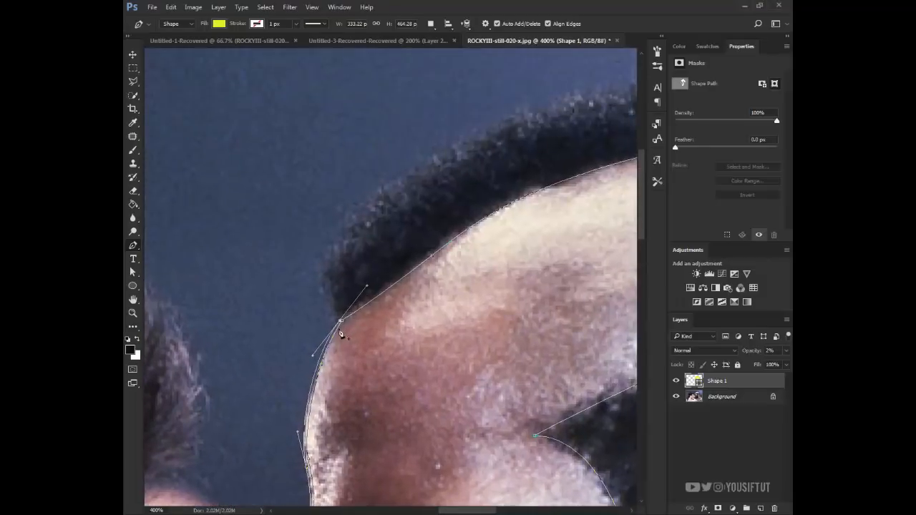
pyautogui.keyDown('alt'); pyautogui.click(341, 322); pyautogui.keyUp('alt')
# Trace the outer contour of the mohawk from the front hairline to the top of the head.
pyautogui.moveTo(340, 241); pyautogui.dragTo(372, 198)
pyautogui.moveTo(518, 130); pyautogui.dragTo(258, 278)
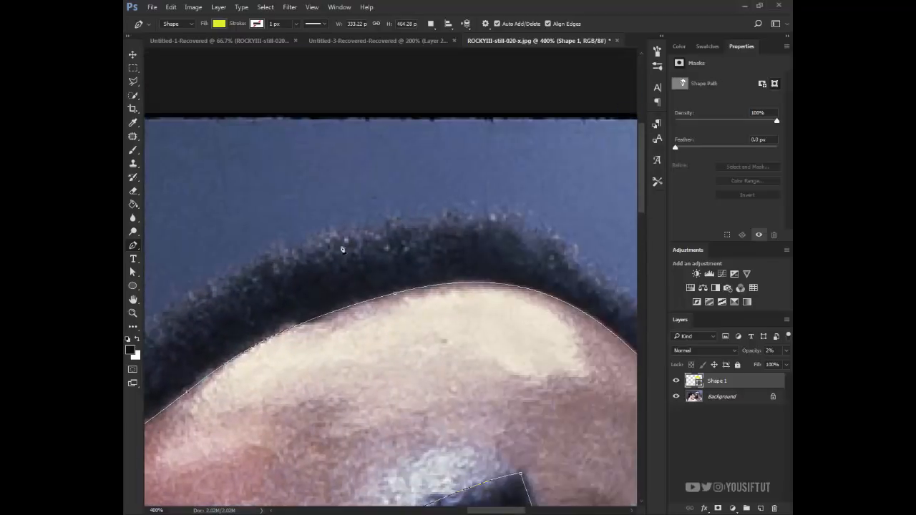
pyautogui.moveTo(422, 225); pyautogui.dragTo(576, 218)
pyautogui.moveTo(371, 282)
pyautogui.mouseDown()
pyautogui.moveTo(515, 254)
pyautogui.moveTo(383, 278)
pyautogui.mouseUp()
pyautogui.moveTo(288, 307); pyautogui.dragTo(269, 311)
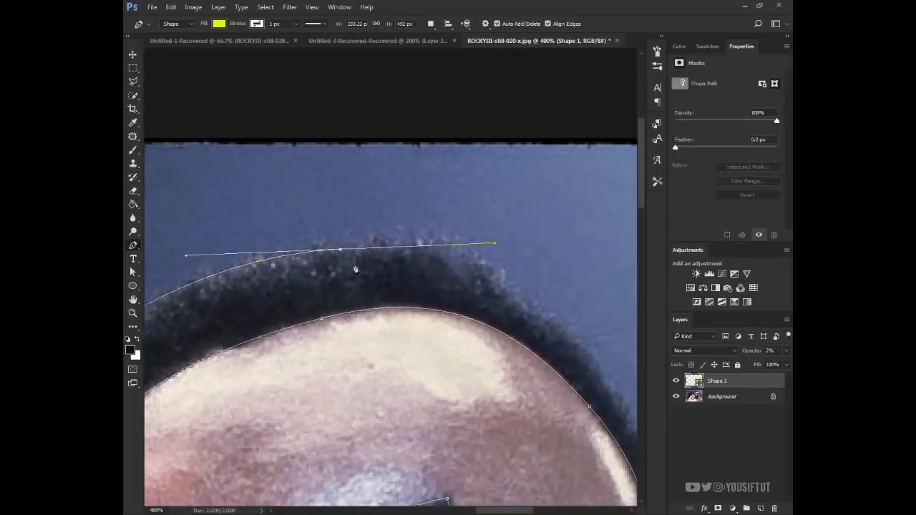
pyautogui.keyDown('alt'); pyautogui.click(342, 251); pyautogui.keyUp('alt')
# Trace the uneven hair tufts along the top of the mohawk with short, wavy path segments.
pyautogui.click(352, 259)
pyautogui.click(371, 256)
pyautogui.click(383, 248)
pyautogui.click(393, 250)
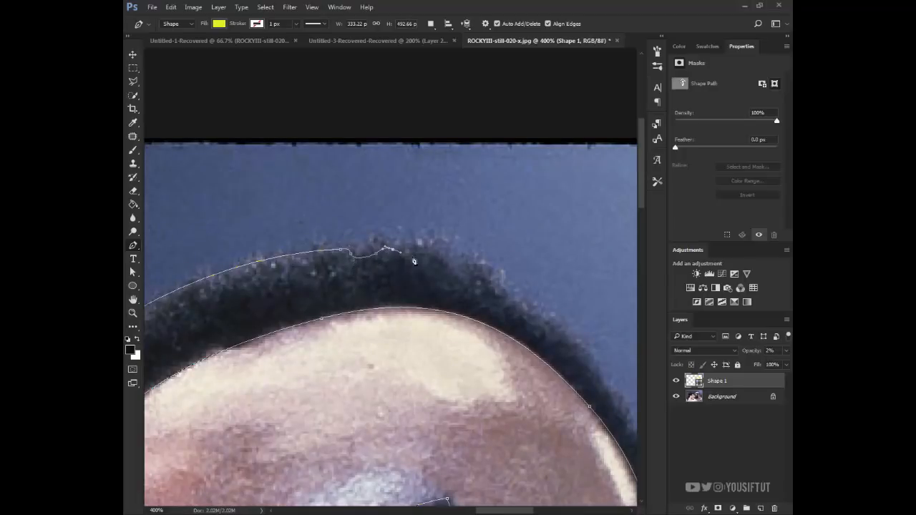
pyautogui.click(416, 255)
pyautogui.click(425, 252)
pyautogui.click(441, 256)
pyautogui.click(451, 268)
pyautogui.moveTo(464, 280); pyautogui.dragTo(479, 277)
pyautogui.moveTo(496, 283); pyautogui.dragTo(505, 296)
# Trace the mohawk's outer edge down the back of the head and close the path at its lower tip.
pyautogui.moveTo(557, 345); pyautogui.dragTo(398, 284)
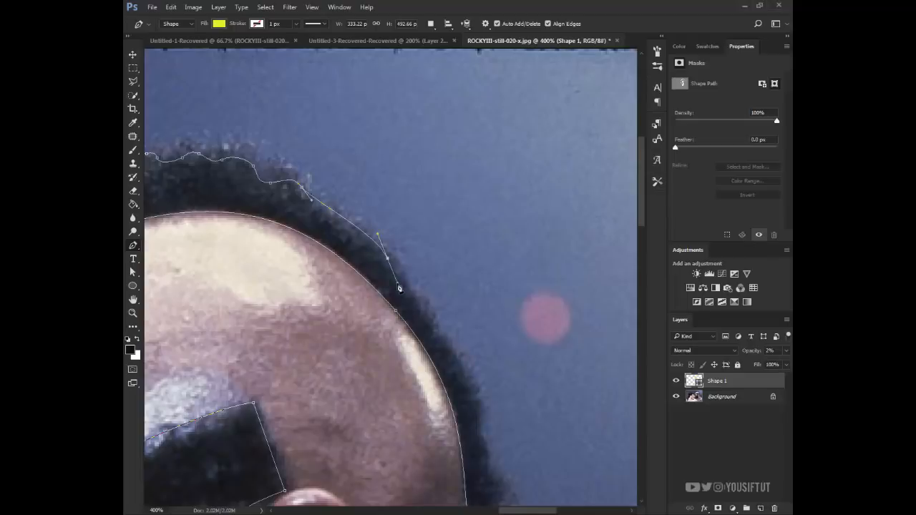
pyautogui.moveTo(458, 380); pyautogui.dragTo(408, 312)
pyautogui.moveTo(413, 349); pyautogui.dragTo(420, 363)
pyautogui.moveTo(432, 376); pyautogui.dragTo(427, 390)
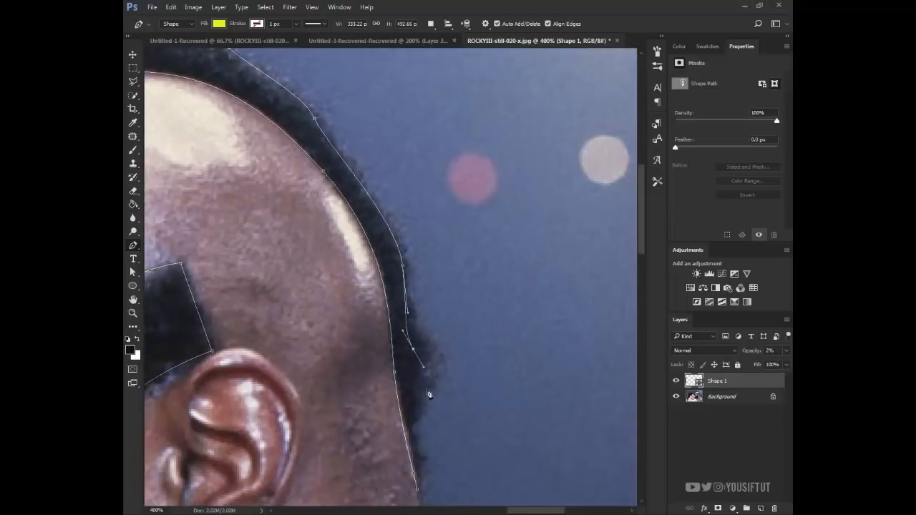
pyautogui.moveTo(417, 423); pyautogui.dragTo(415, 433)
pyautogui.click(419, 494)
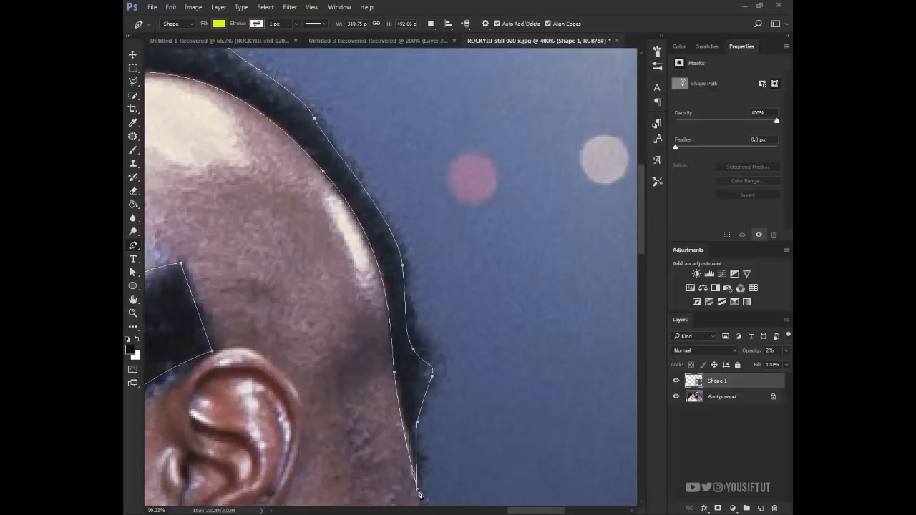
# Restore the Shape 1 layer's opacity to 100% and change its fill colour to near-black 181818.
pyautogui.hotkey('ctrl', '0')
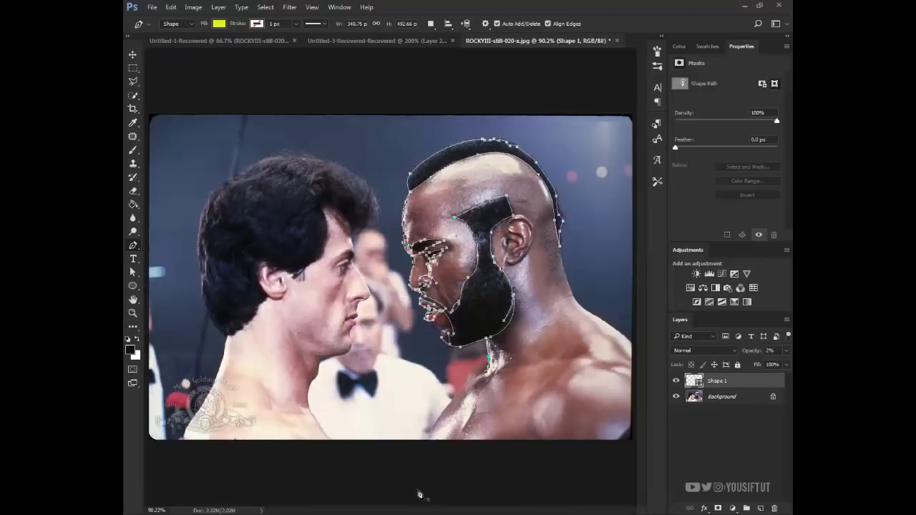
pyautogui.press('0')
pyautogui.press('v')
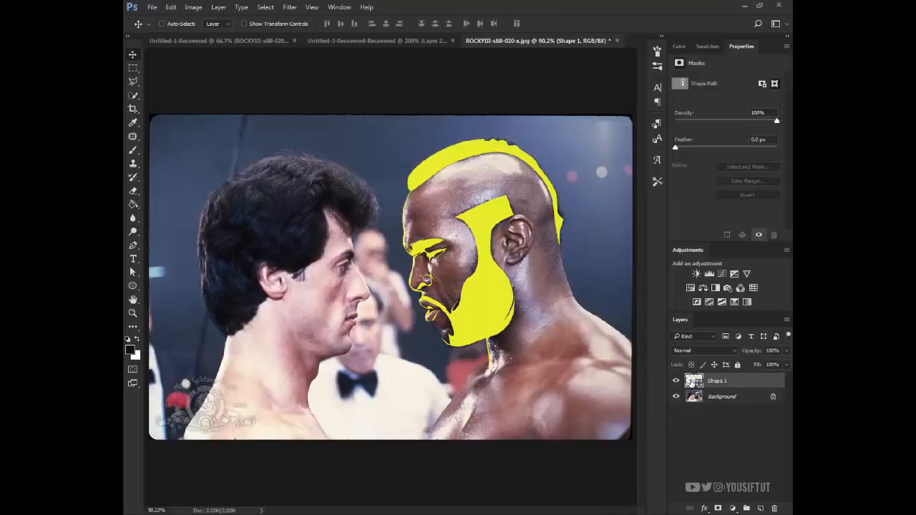
pyautogui.doubleClick(692, 382)
pyautogui.click(440, 292)
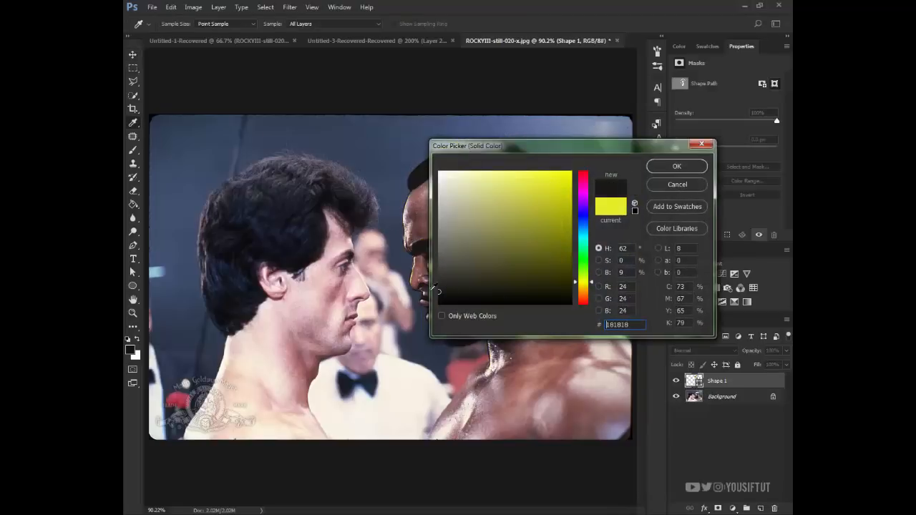
pyautogui.click(676, 167)
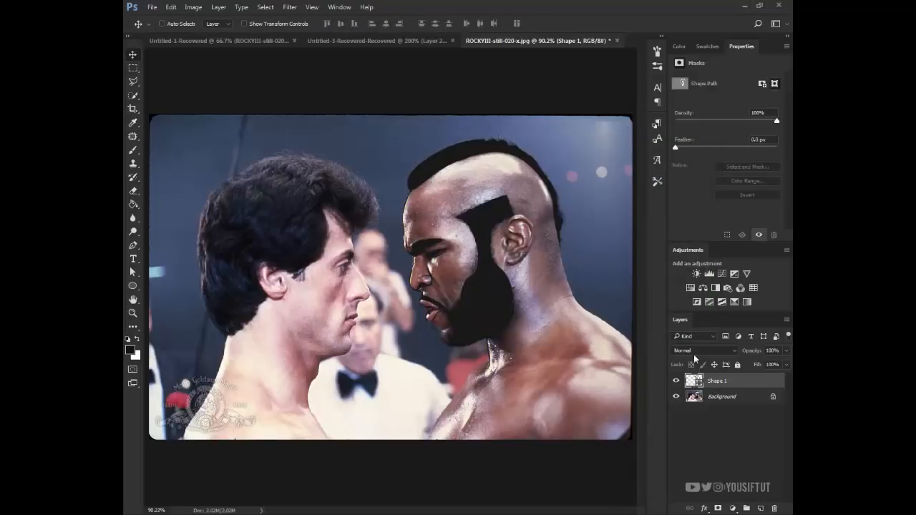
# Add a new layer between Shape 1 and the Background, fill it with white, and view the artwork at 100%.
pyautogui.click(749, 400)
pyautogui.click(759, 508)
pyautogui.press('x')
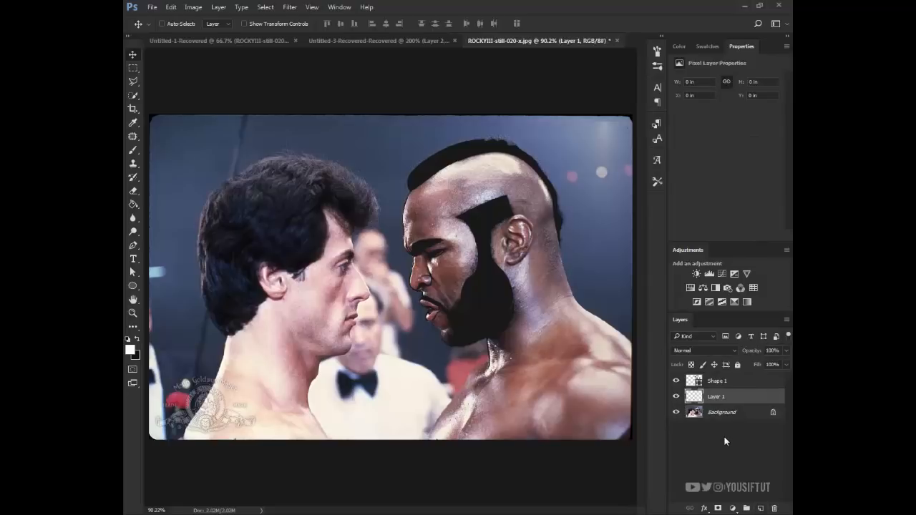
pyautogui.hotkey('alt', 'BackSpace')
pyautogui.press('z')
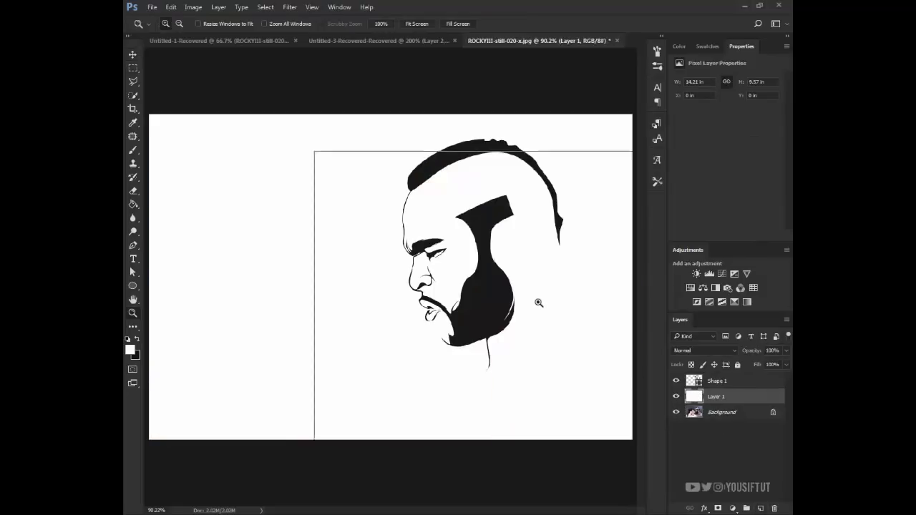
pyautogui.hotkey('ctrl', '1')
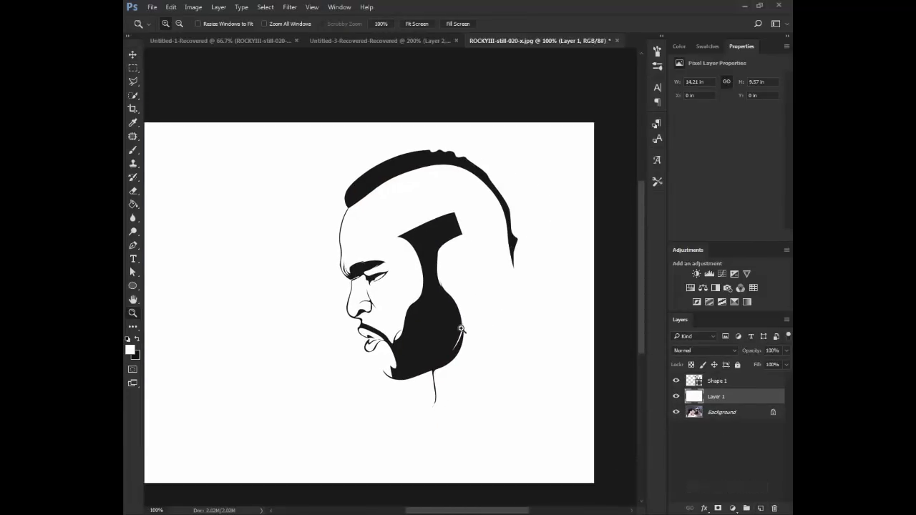